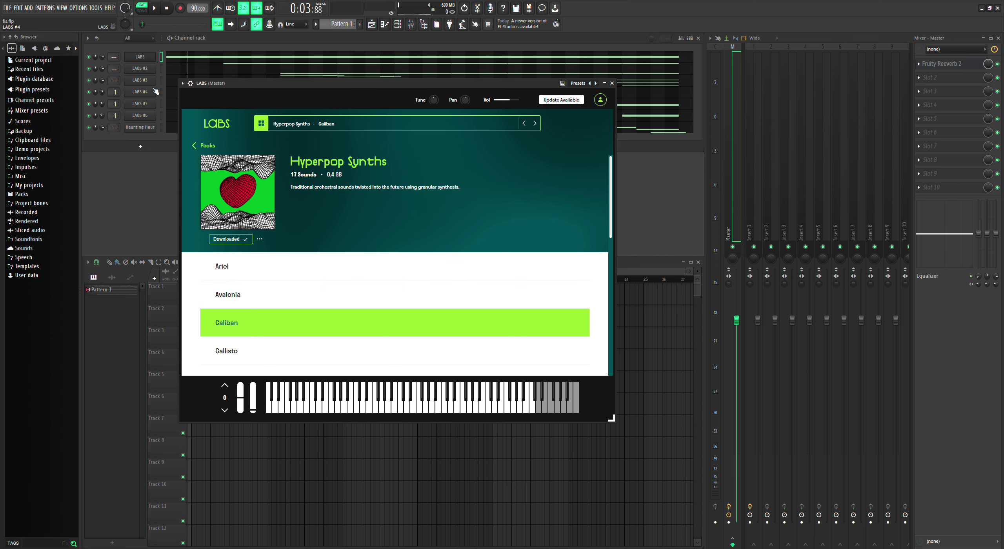
- Audition the Caliban sound of the Hyperpop Synths pack and close the first LABS instrument
click(359, 409)
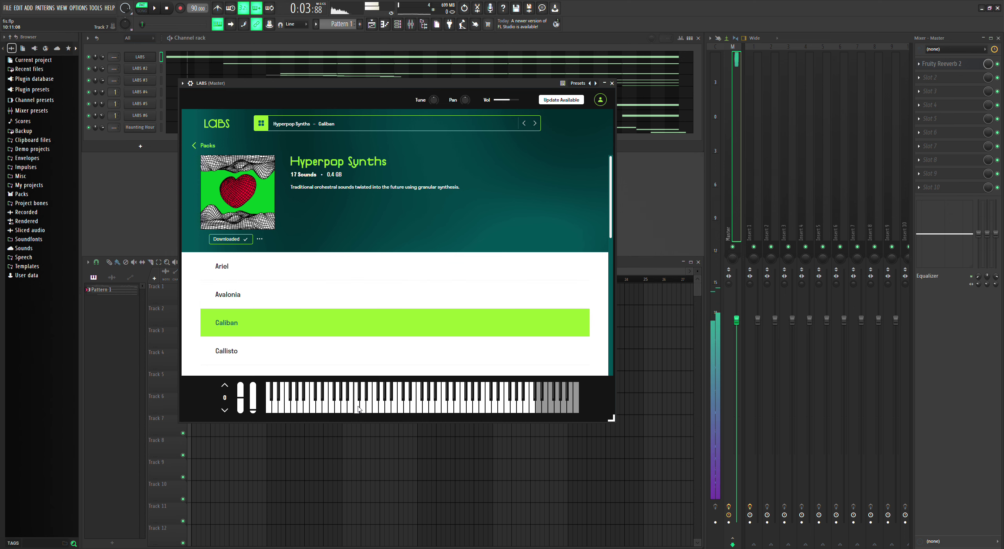
click(611, 83)
- Open LABS #2, limit its packs to downloaded ones, find the Arctic Swells pack and audition its Decay sound, closing the instrument
click(255, 70)
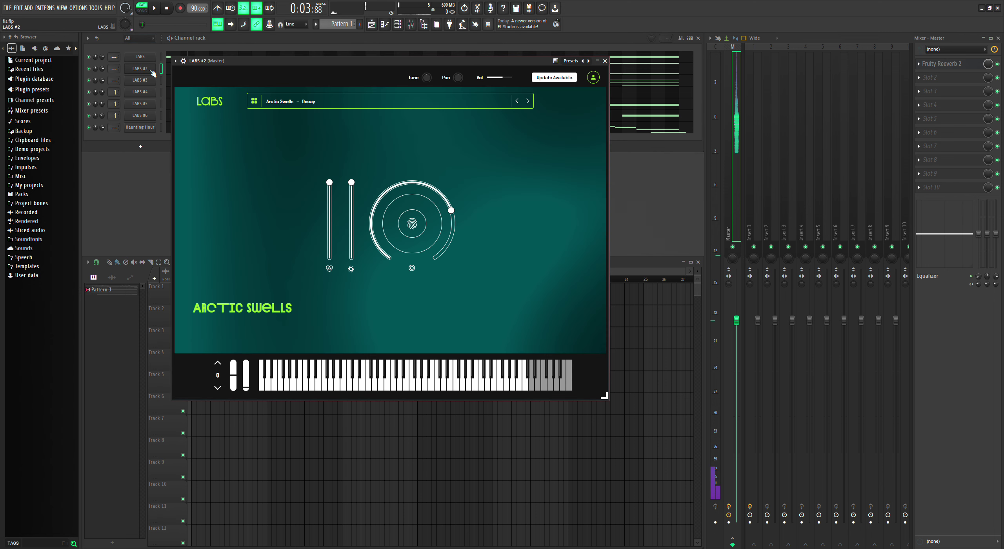
click(285, 101)
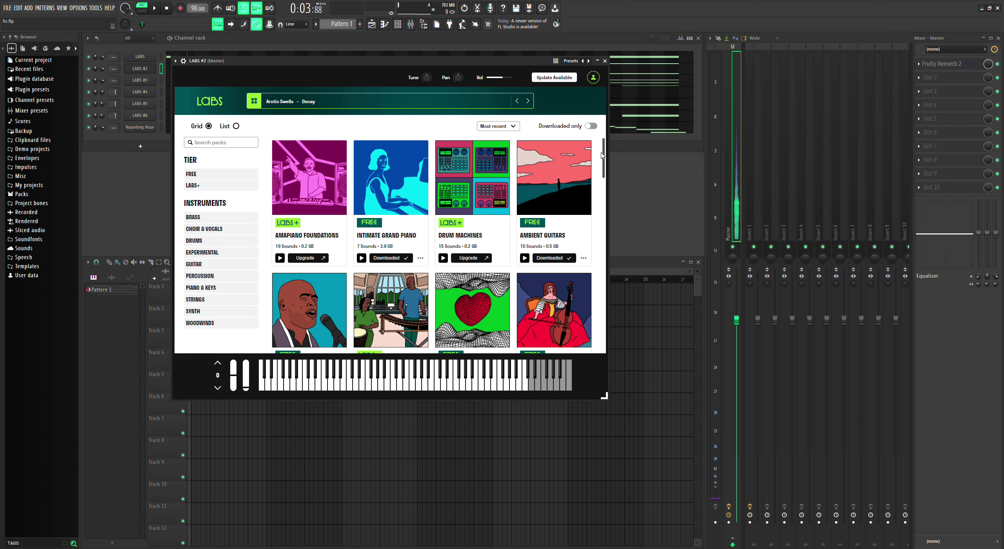
scroll(604, 155, down, 5)
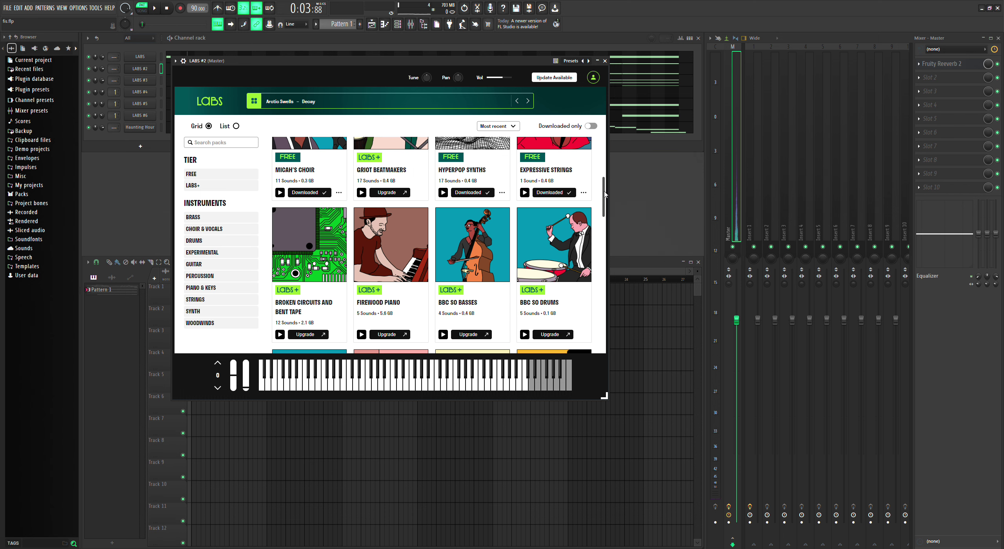
click(598, 129)
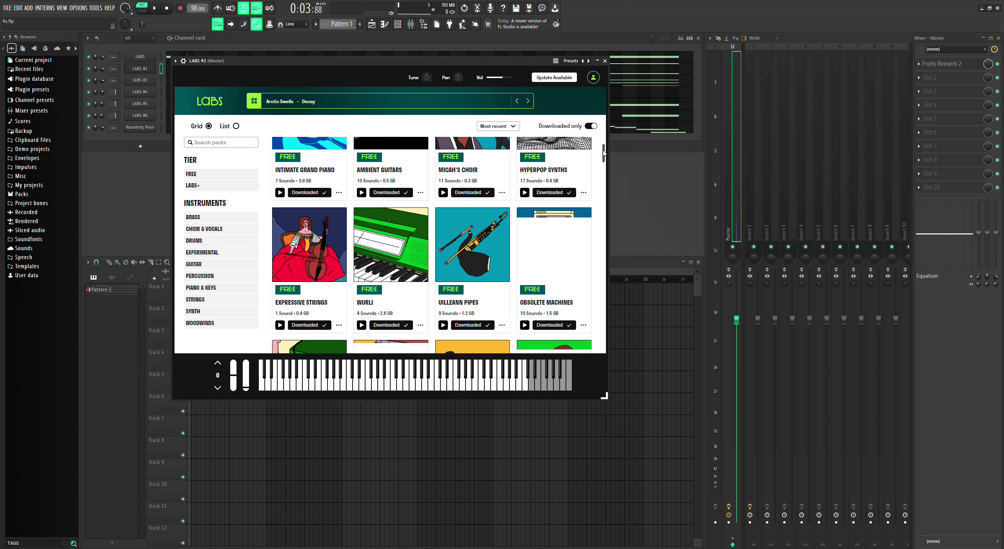
drag(604, 150, 601, 253)
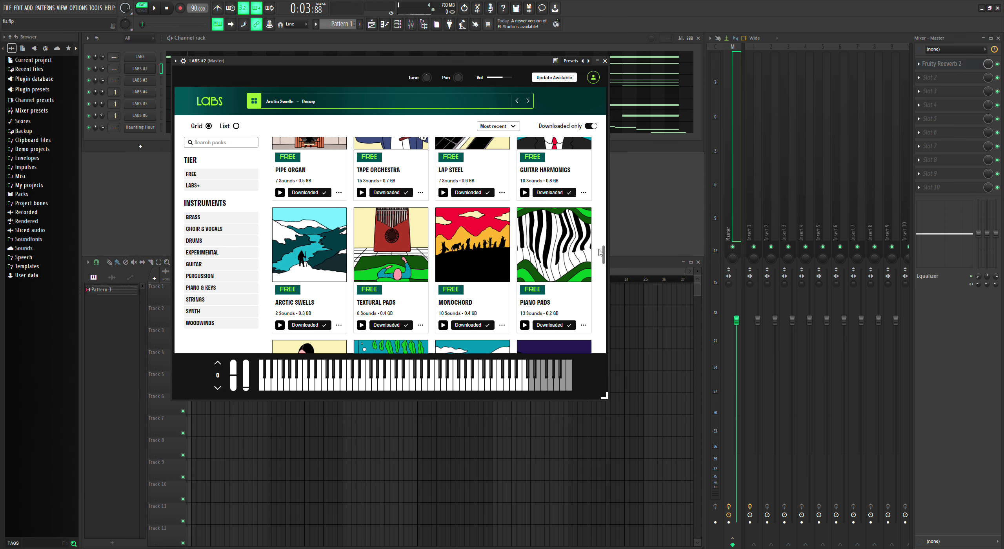
click(332, 251)
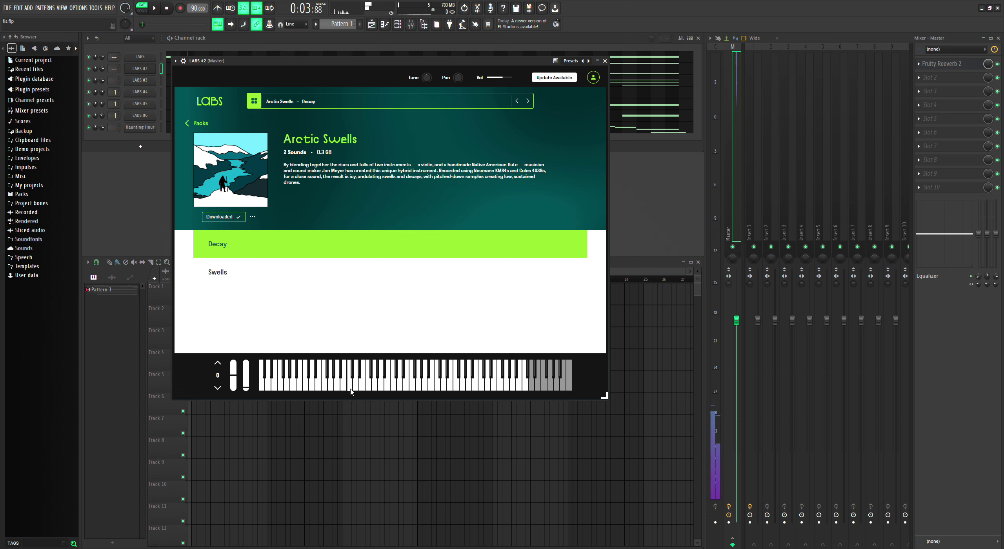
click(605, 61)
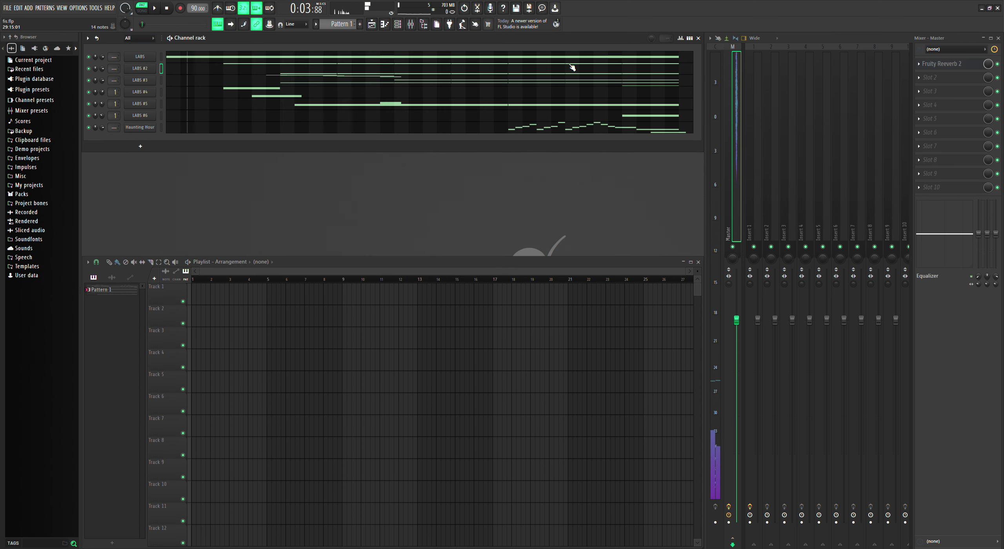
- Open LABS #3, find the Textural Pads pack and audition its Cyclosa sound, closing the instrument
click(140, 81)
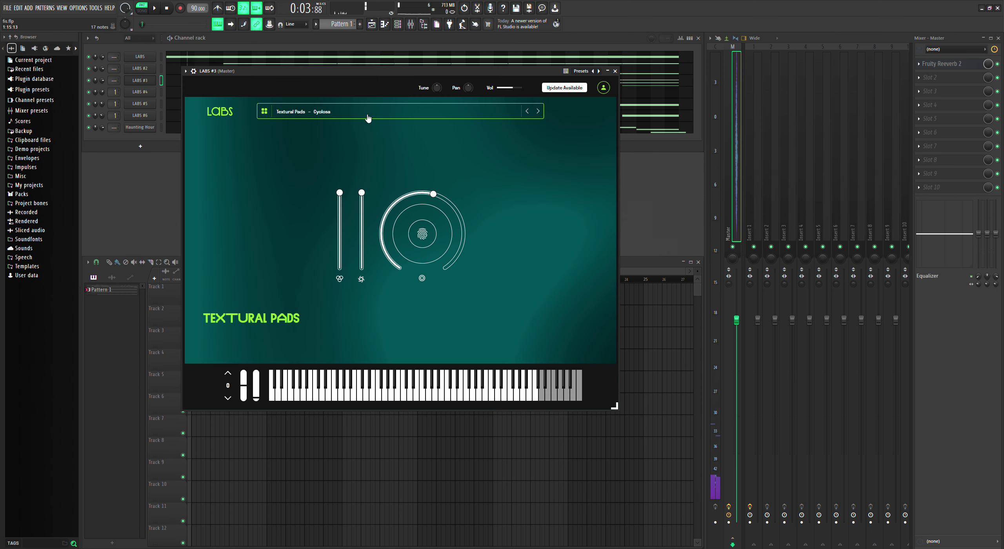
click(368, 118)
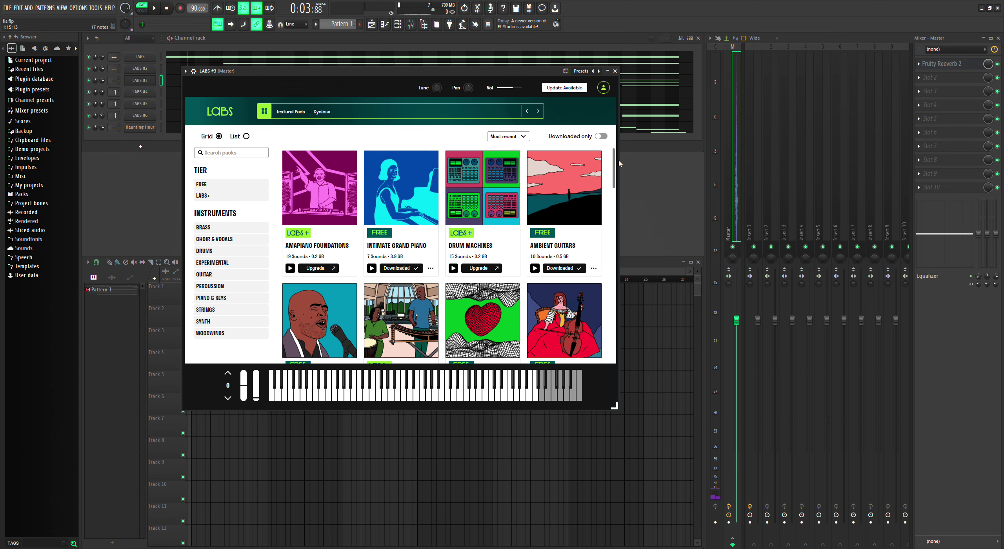
drag(613, 160, 606, 266)
click(433, 296)
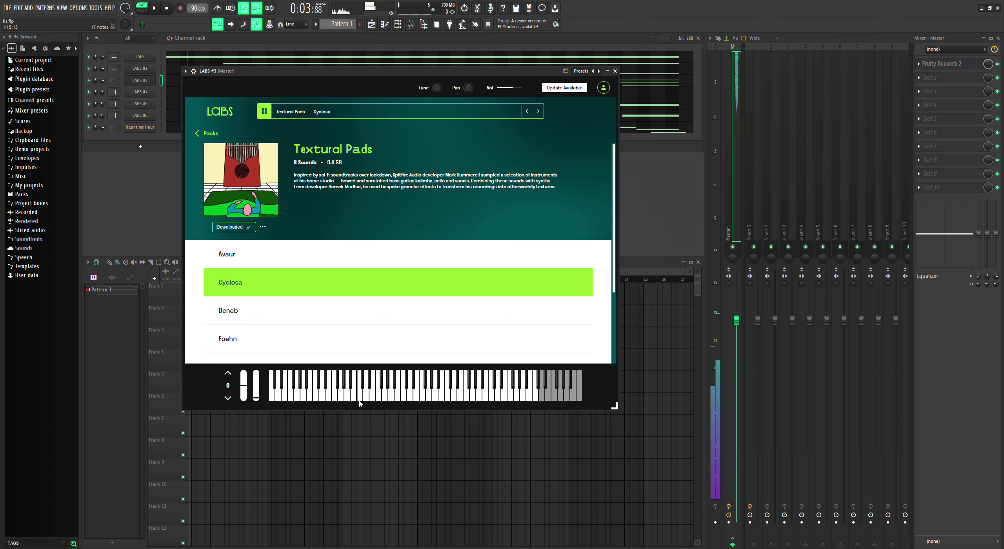
click(615, 71)
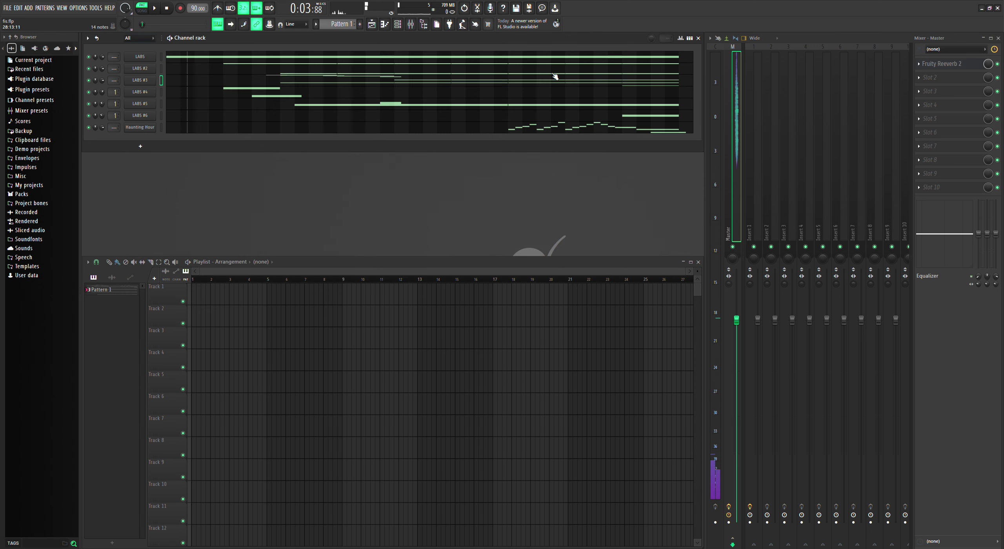
- Open LABS #4, find Slow Descent in the Gaelic Voices pack and audition it, closing the instrument
click(150, 95)
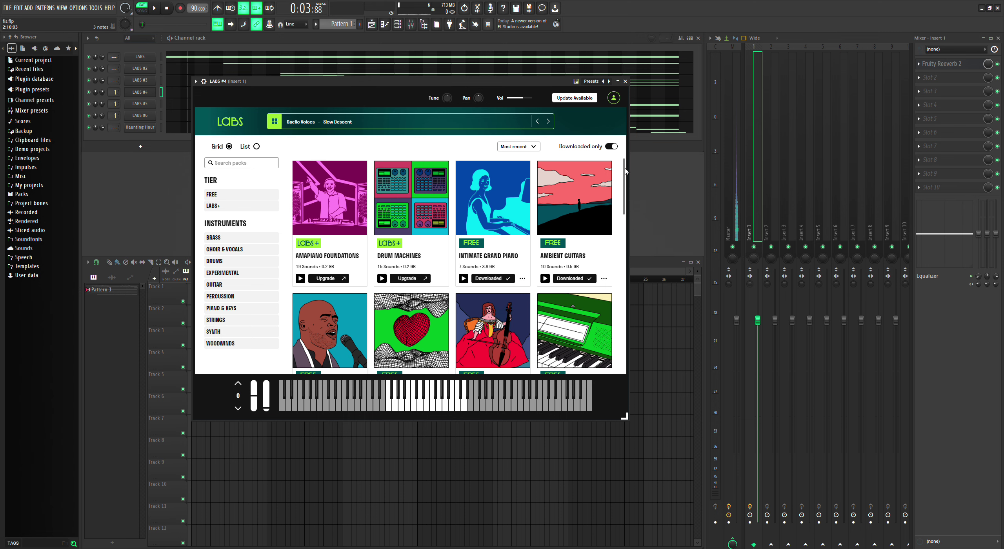
scroll(624, 172, down, 1)
drag(624, 174, 620, 187)
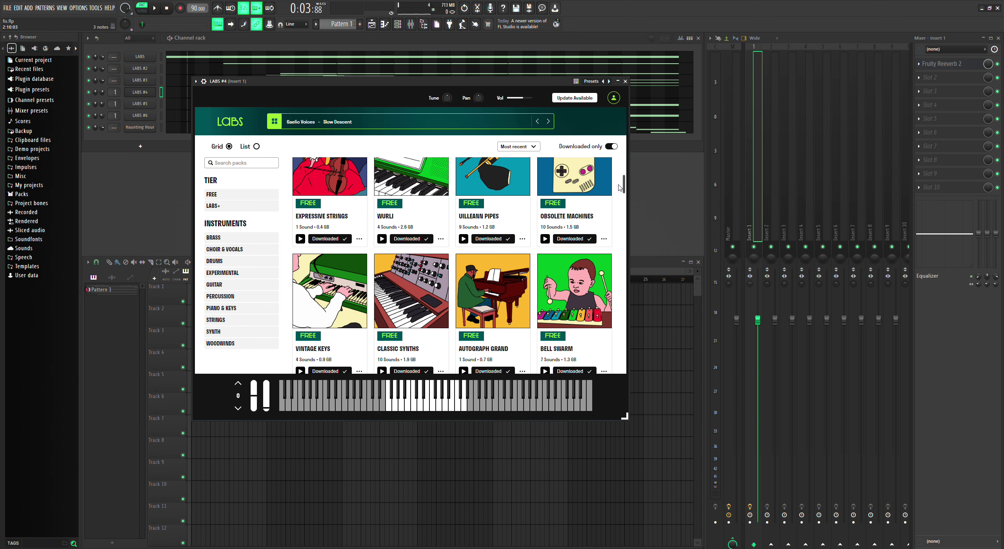
scroll(399, 289, down, 3)
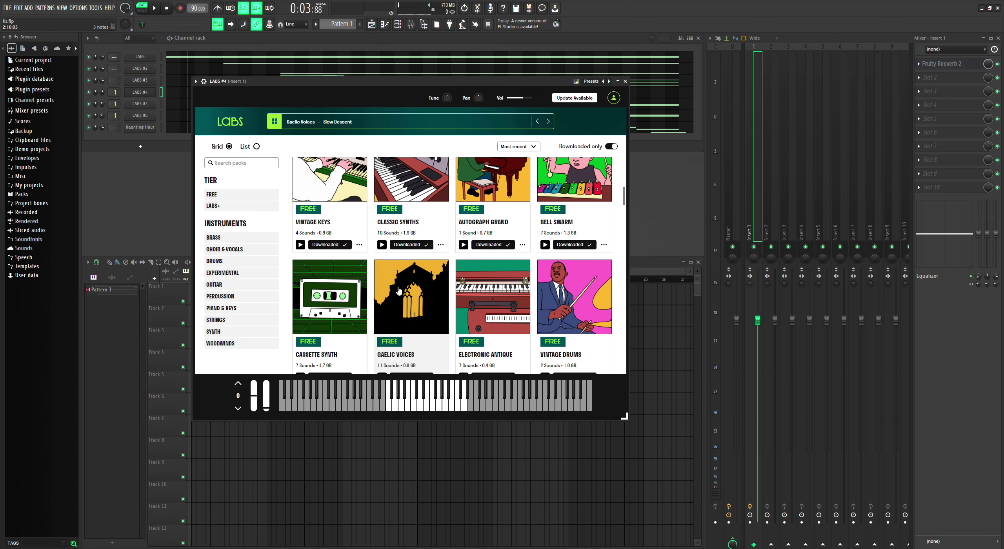
click(399, 289)
drag(623, 272, 622, 294)
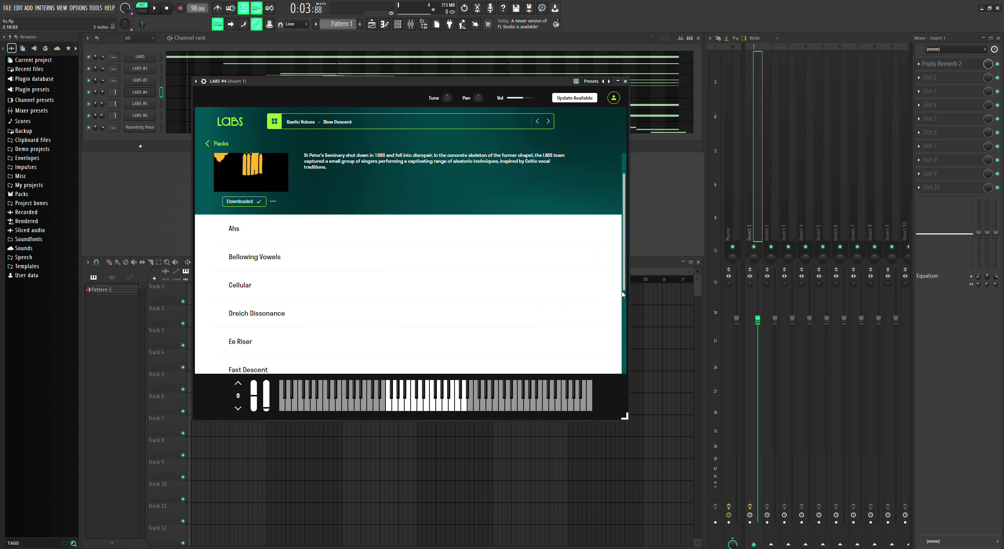
scroll(331, 340, down, 5)
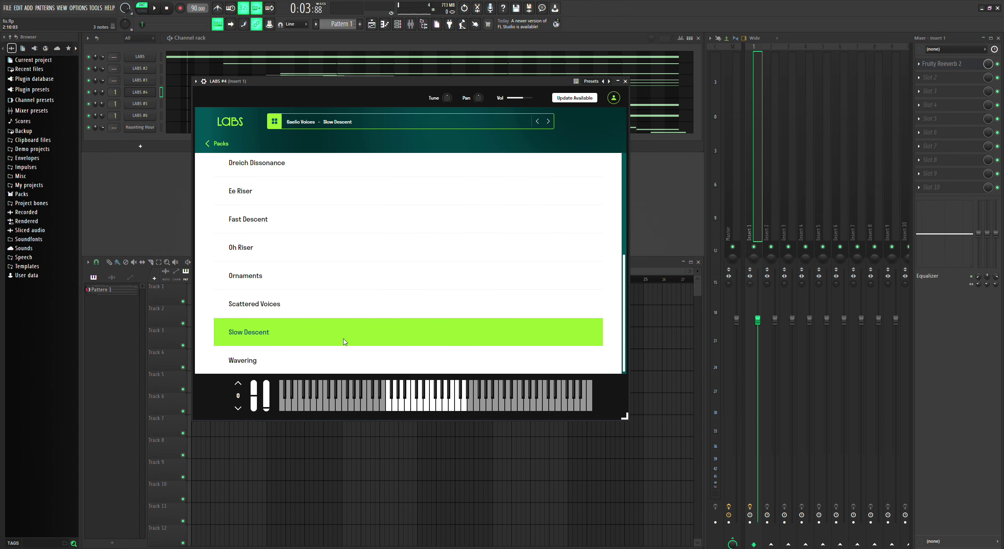
click(416, 406)
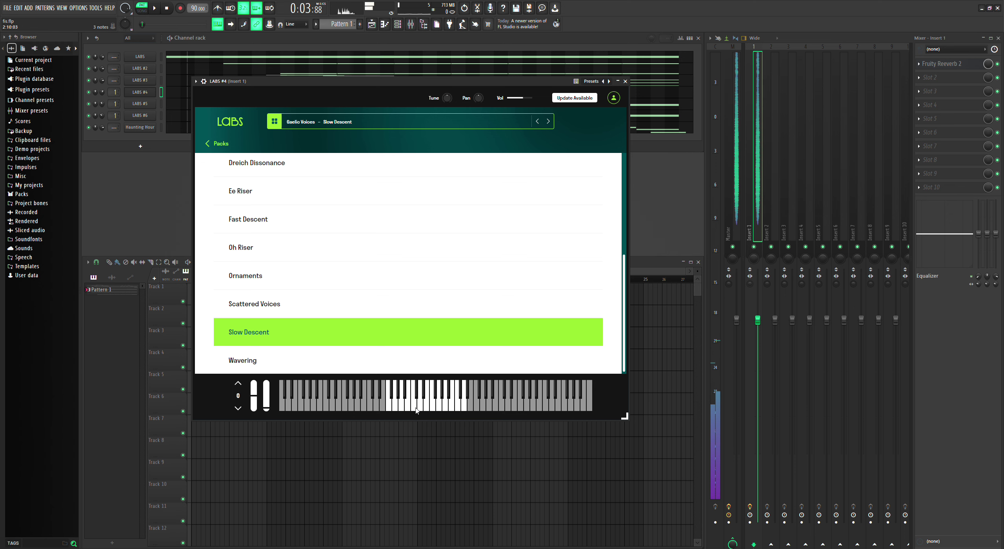
click(625, 81)
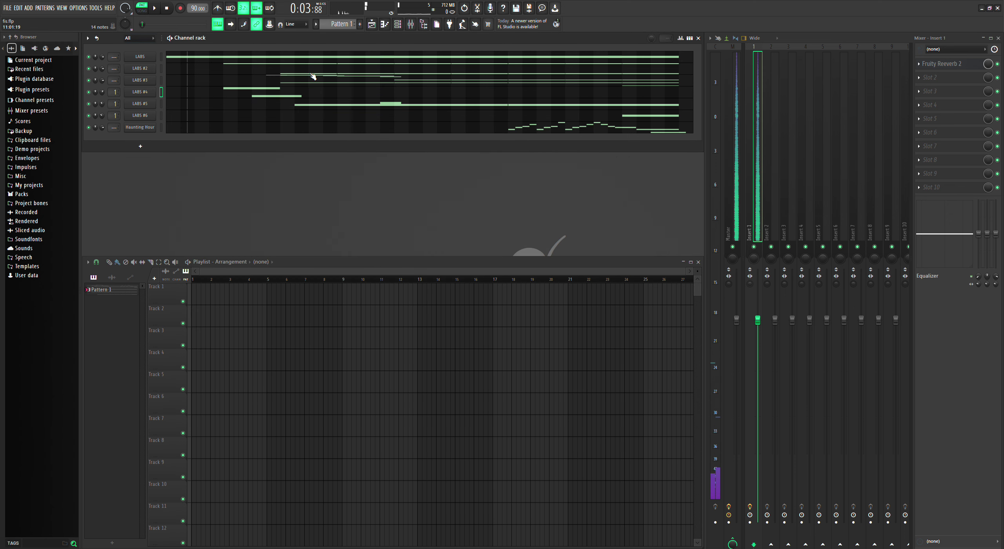
- Open LABS #5, find Scattered Voices in the Gaelic Voices pack and audition it, closing the instrument
click(148, 105)
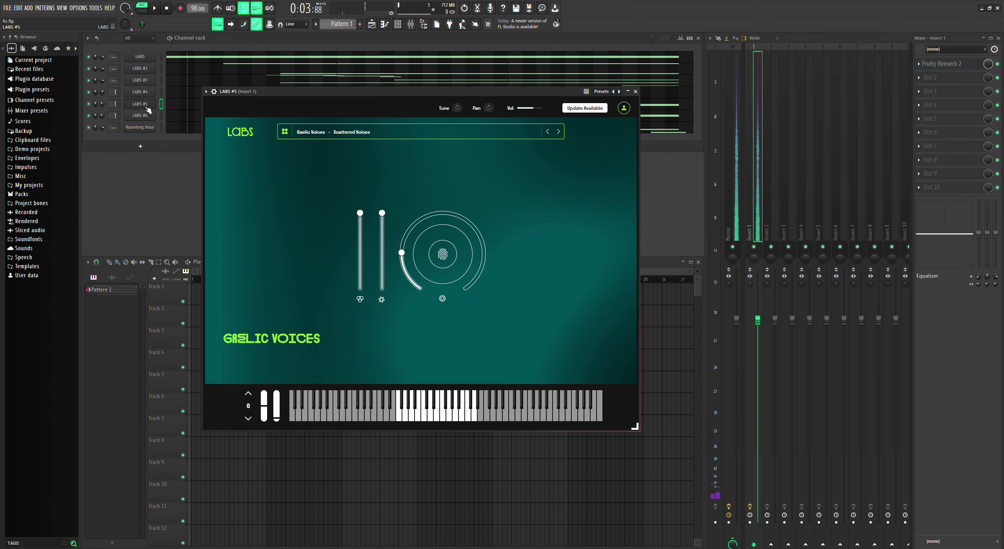
click(321, 134)
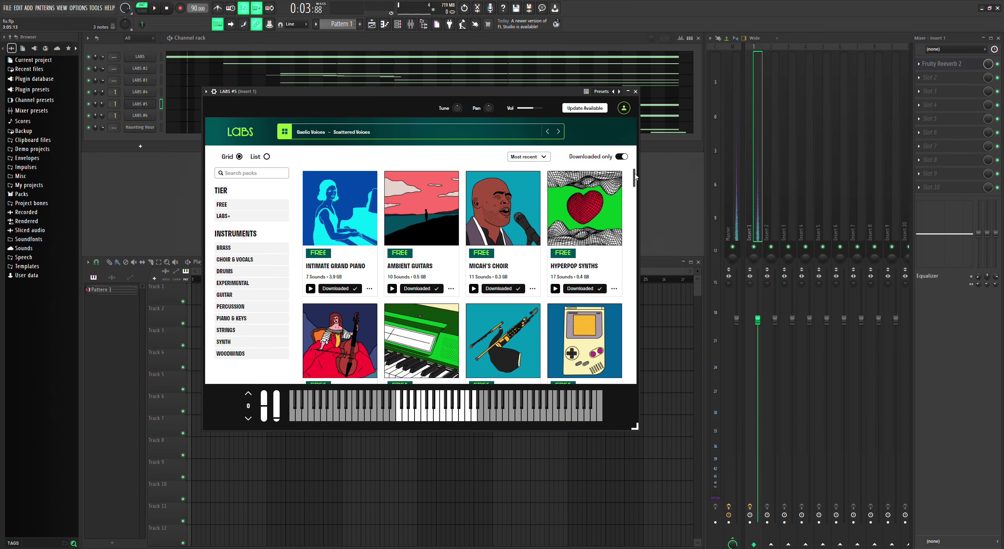
scroll(636, 176, down, 10)
click(396, 258)
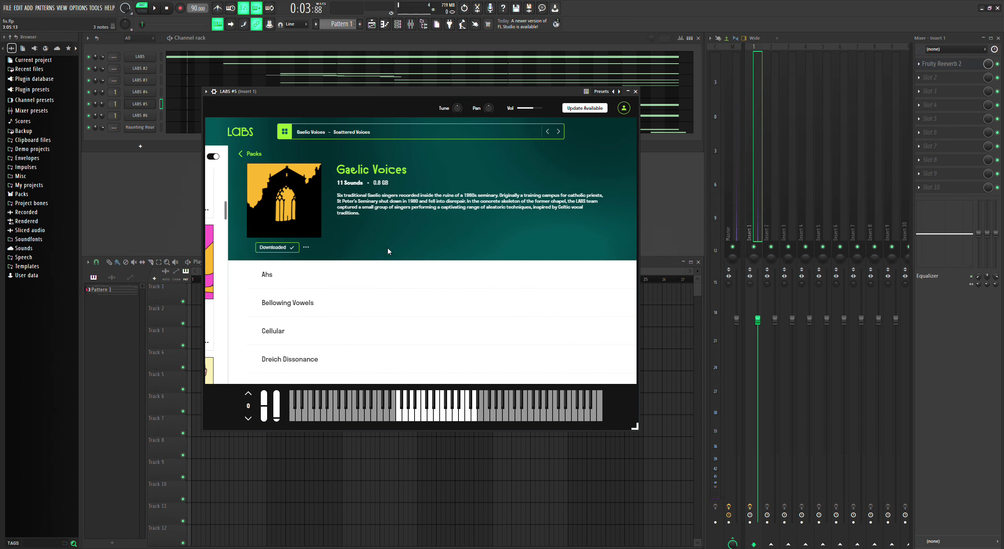
scroll(365, 331, down, 5)
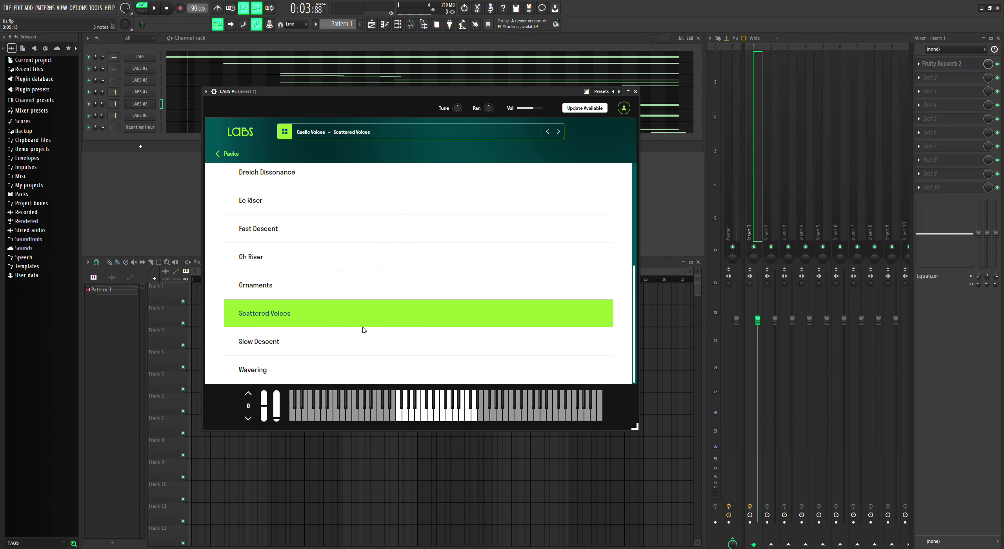
click(423, 417)
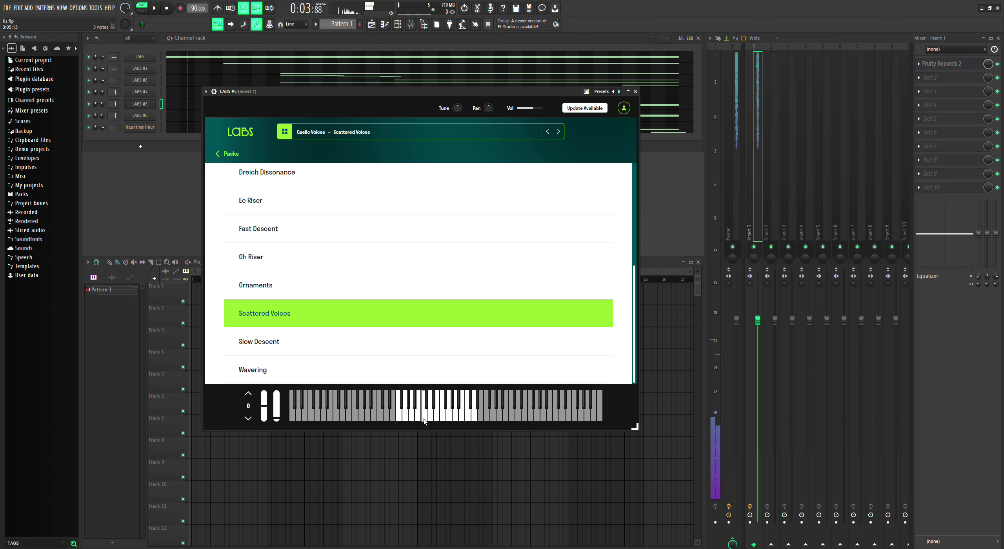
click(635, 91)
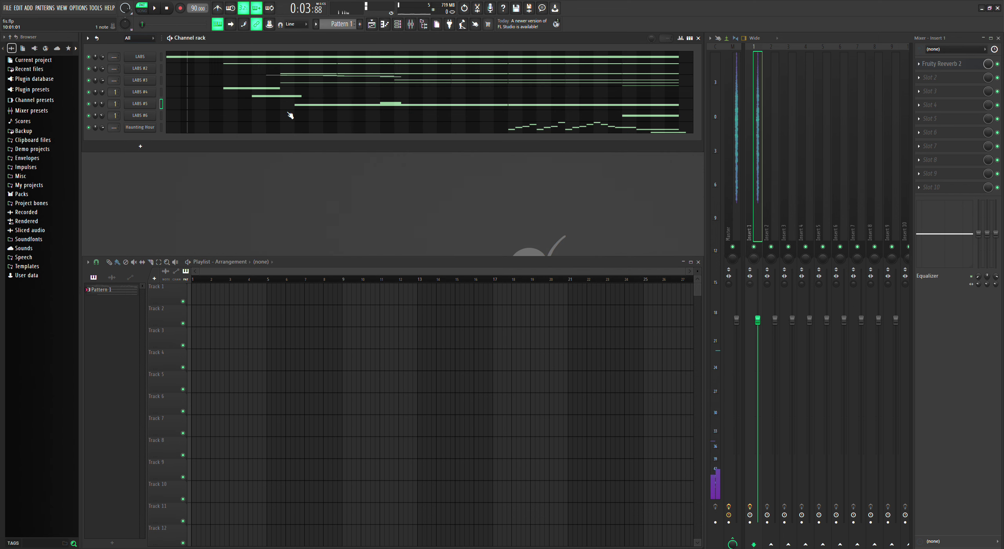
- Open LABS #6, limit its packs to downloaded ones and audition Dreich Dissonance from the Gaelic Voices pack, closing the instrument
click(139, 119)
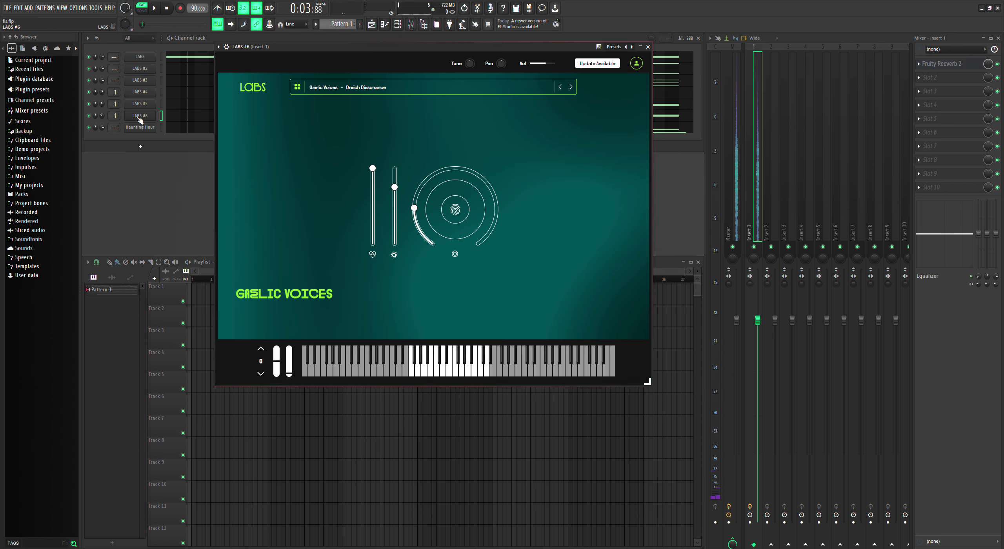
click(395, 87)
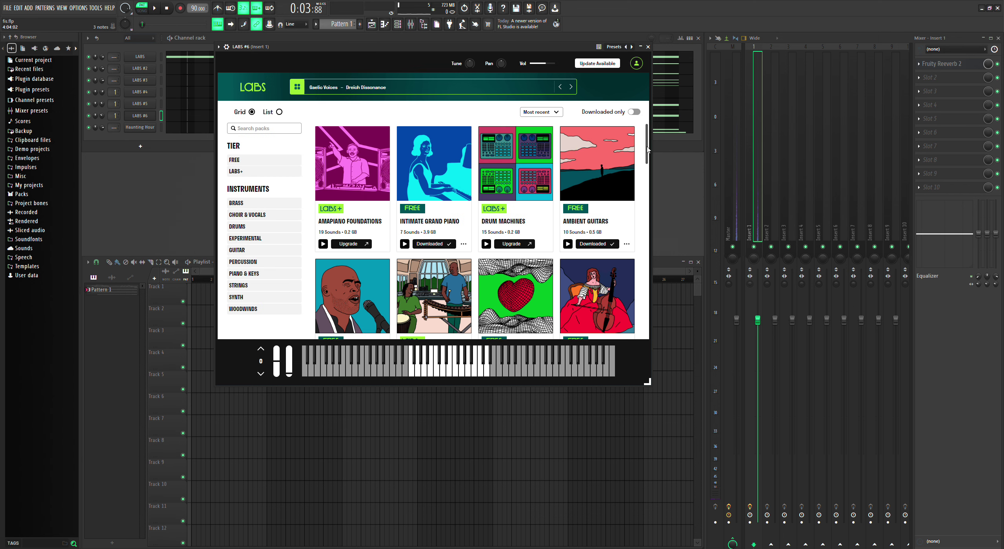
click(635, 112)
scroll(498, 201, down, 10)
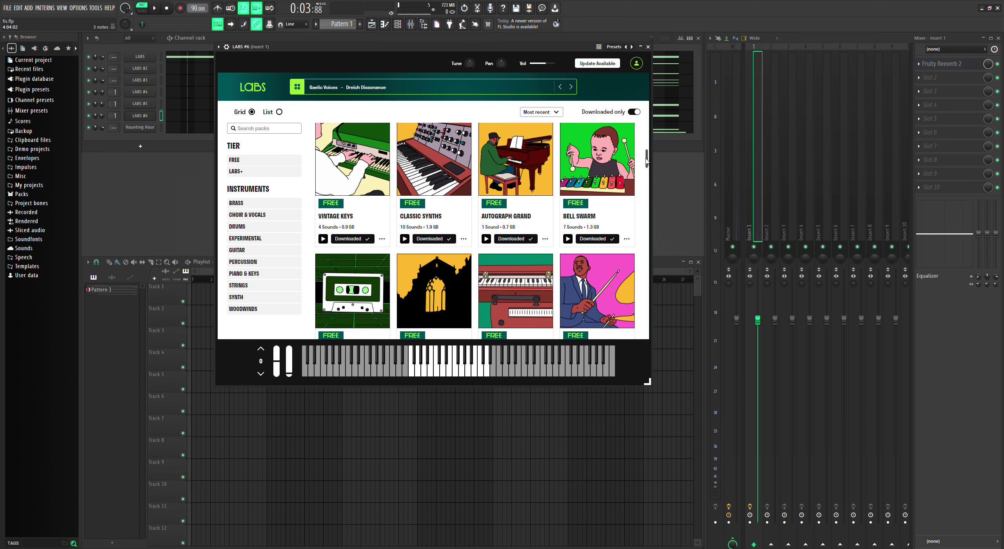
click(434, 226)
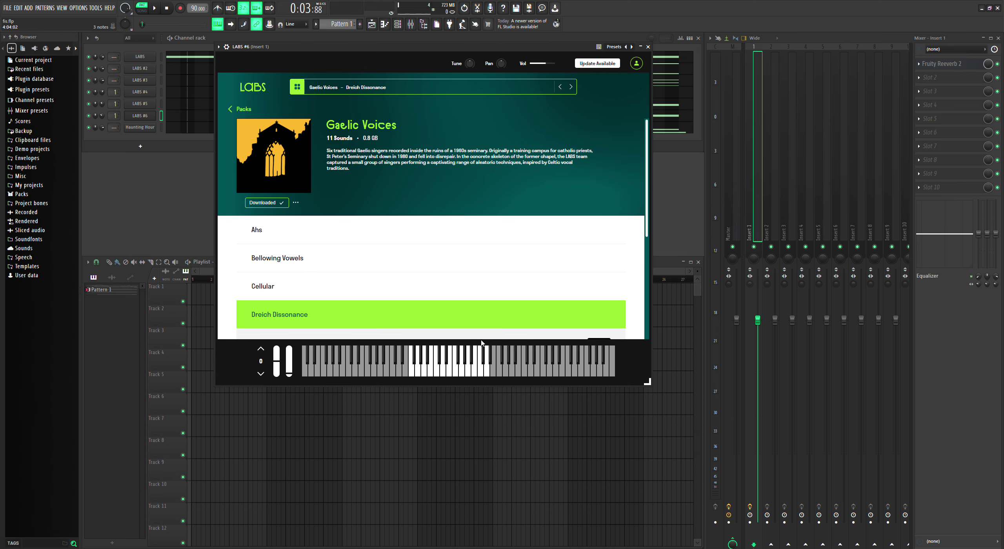
click(436, 373)
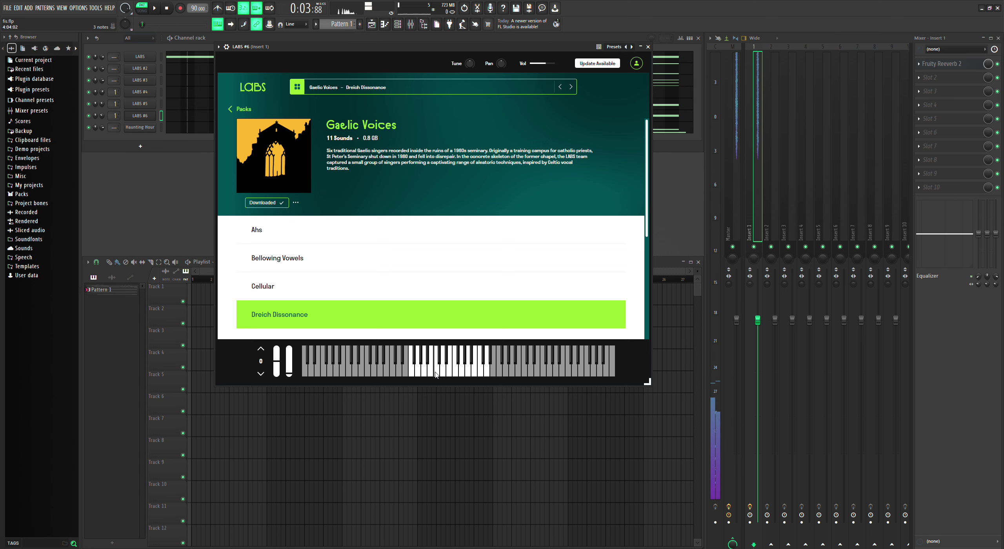
click(648, 47)
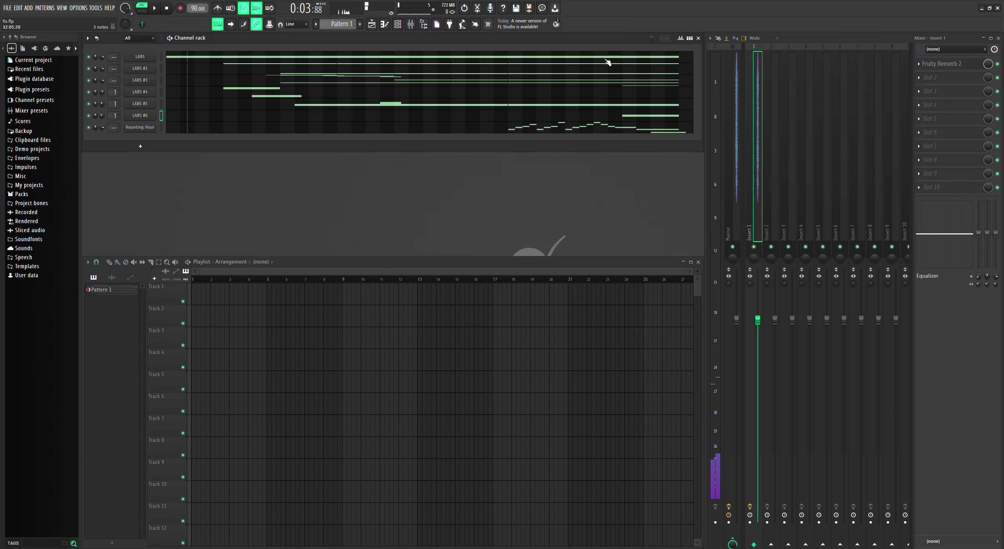
- Open the FLEX channel, select the Haunting Hour preset from Arksun Cityscape and audition a few notes, closing the instrument
click(143, 130)
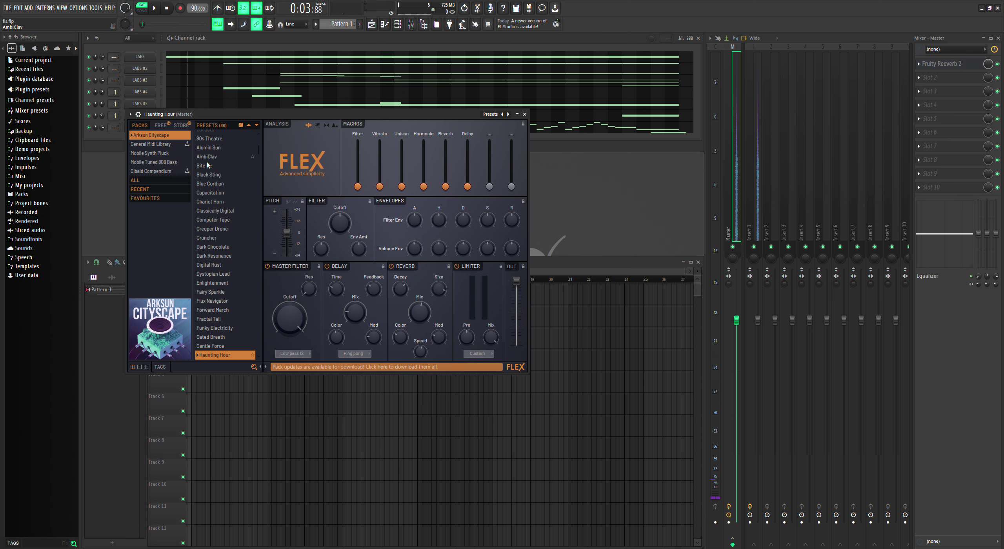
click(221, 355)
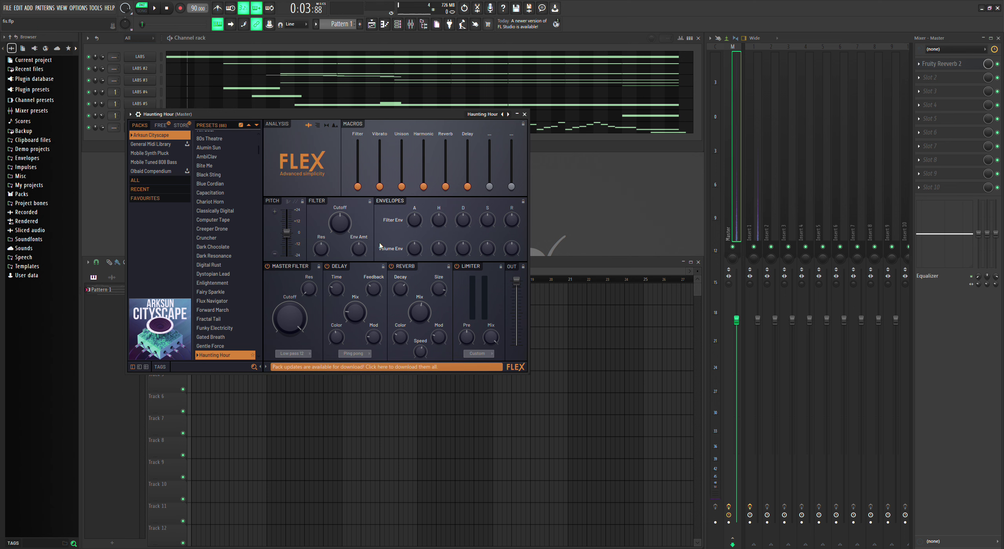
key(e)
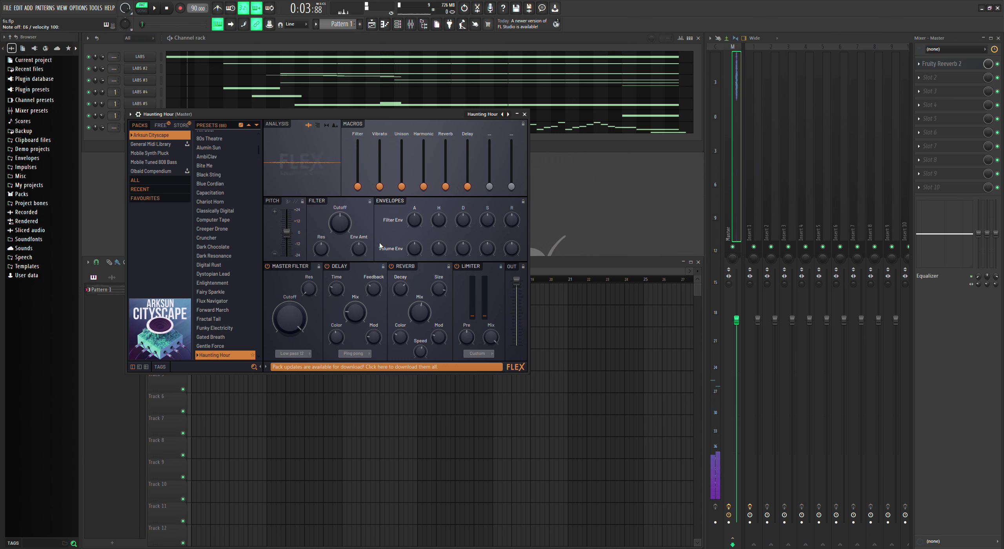
key(m)
key(m)
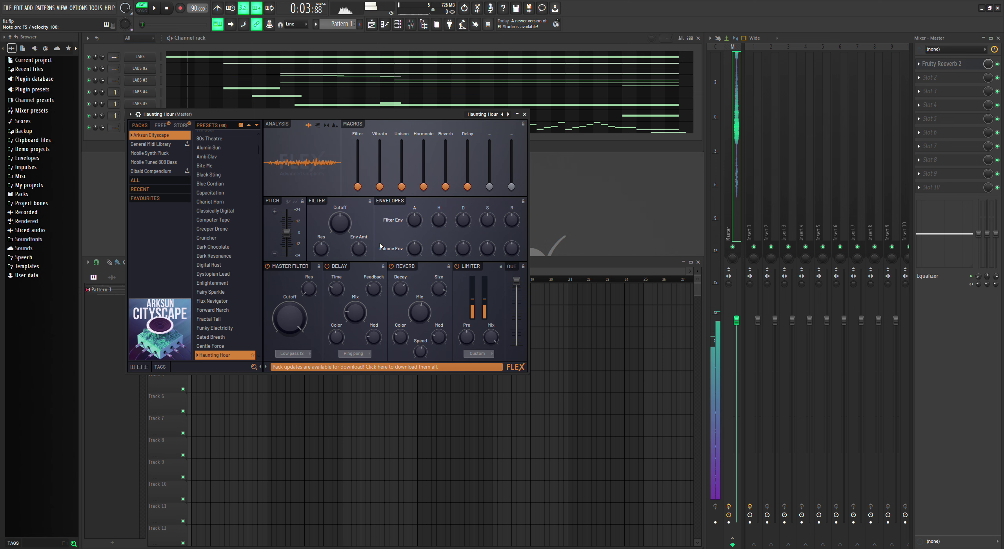
click(525, 113)
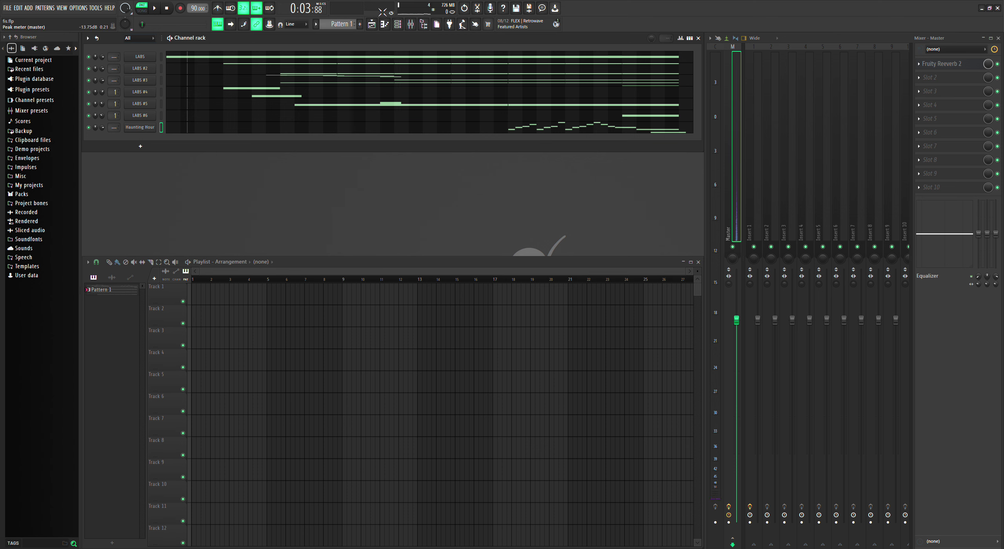
- Play Pattern 1 through to near its end and pause playback
click(152, 11)
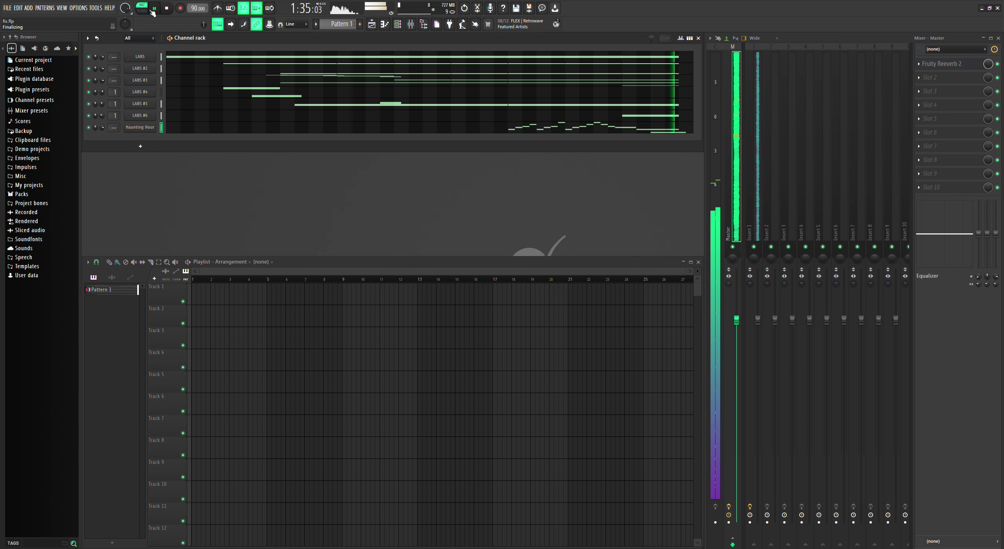
click(154, 9)
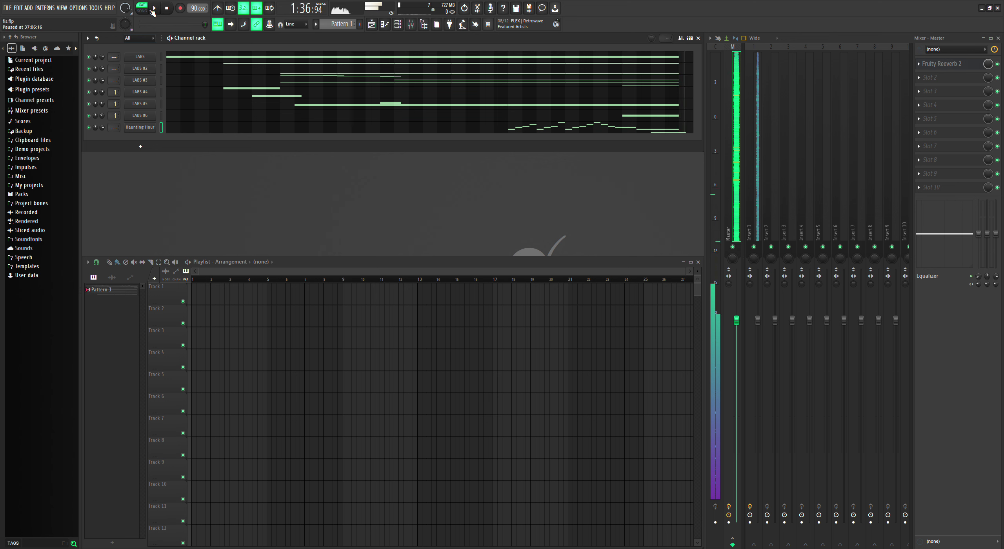